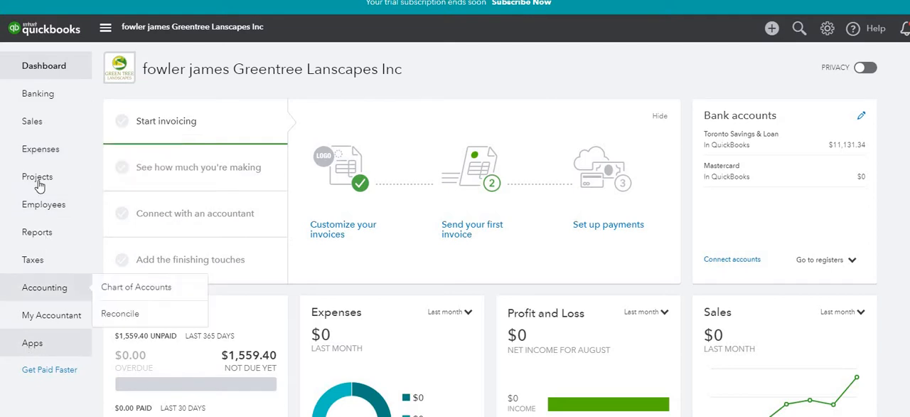
Step: Start a new supplier record under Expenses with company and display name Home Depot
{"action": "mouse_move", "coordinate": [51, 136]}
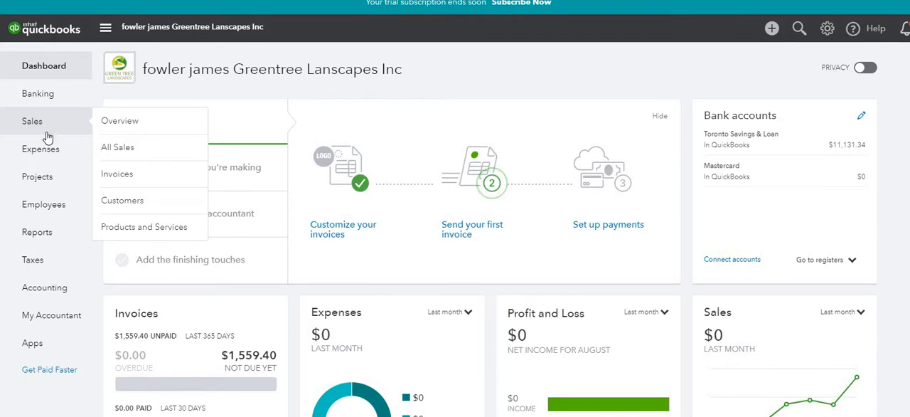
{"action": "mouse_move", "coordinate": [48, 153]}
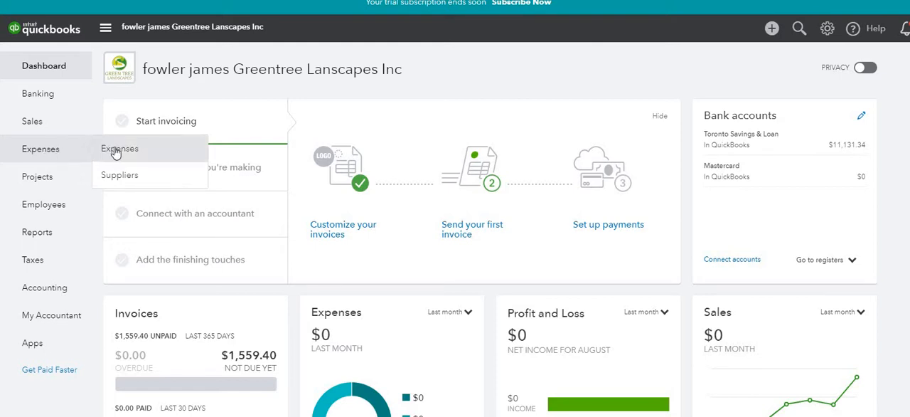
{"action": "left_click", "coordinate": [116, 175]}
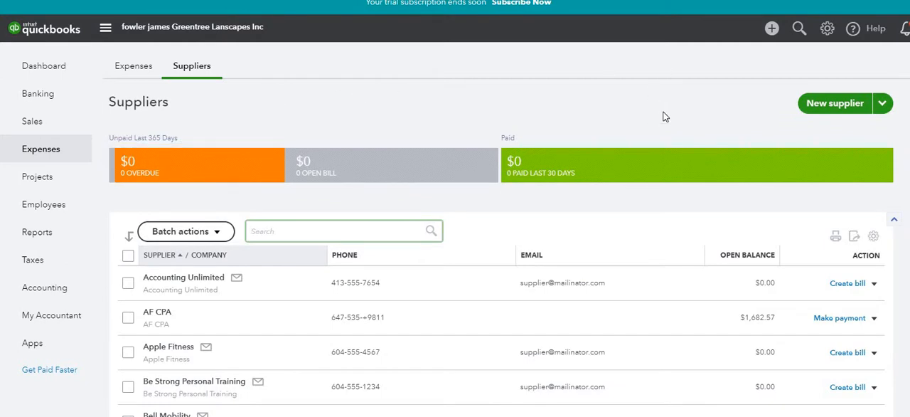
{"action": "left_click", "coordinate": [836, 104]}
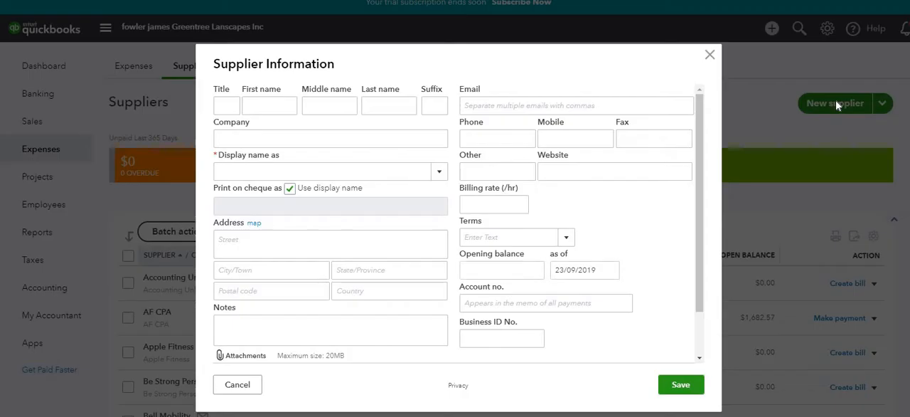
{"action": "left_click", "coordinate": [311, 136]}
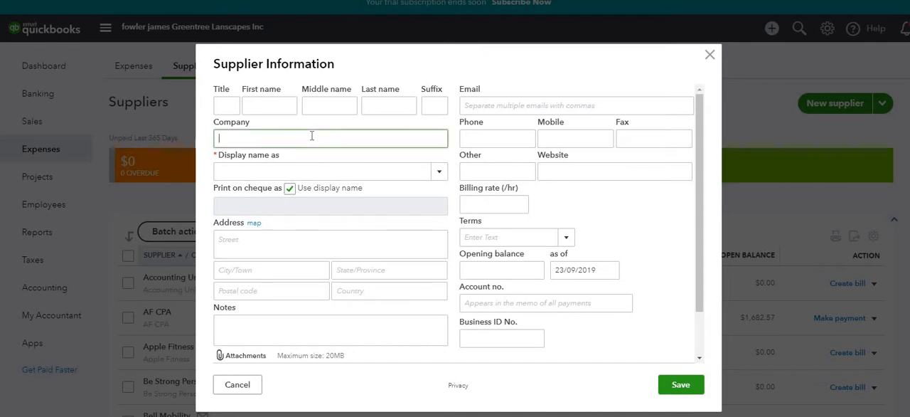
{"action": "type", "text": "Home Depot"}
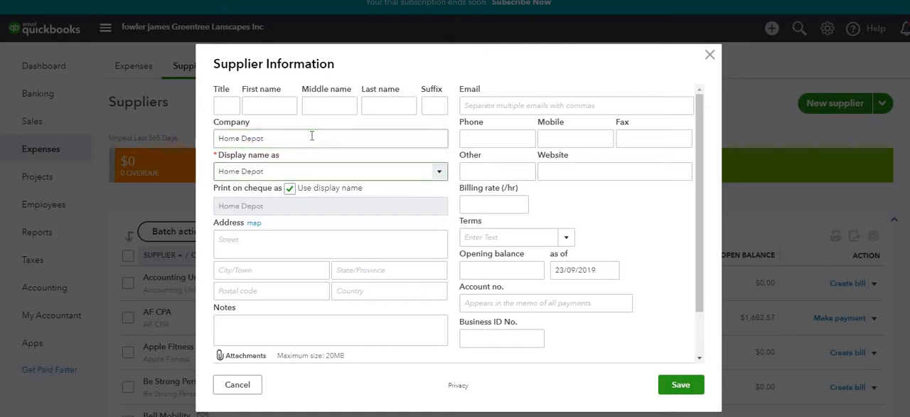
{"action": "left_click", "coordinate": [297, 171]}
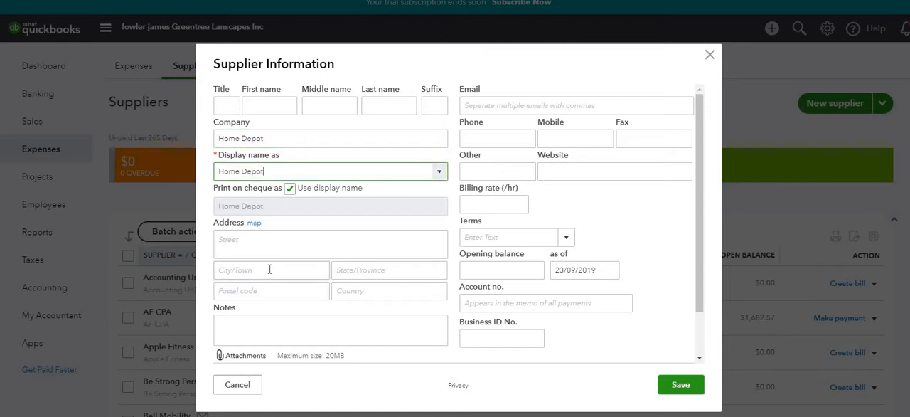
Step: Set the new supplier's payment terms to Net 30 and save the record
{"action": "left_click", "coordinate": [283, 237]}
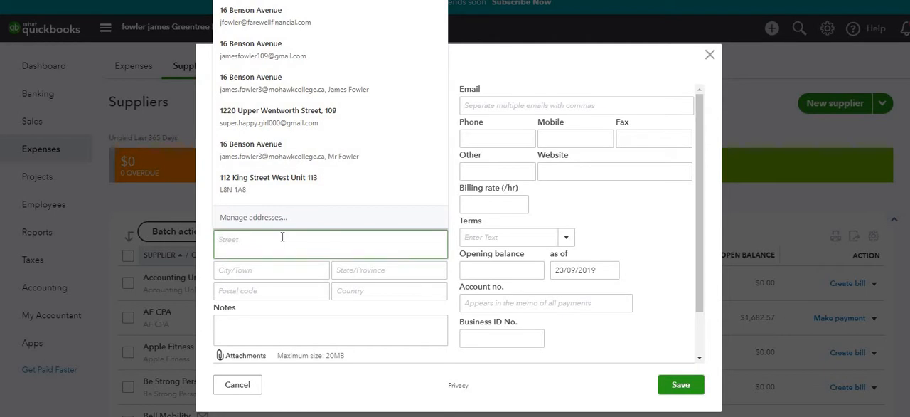
{"action": "left_click", "coordinate": [278, 330]}
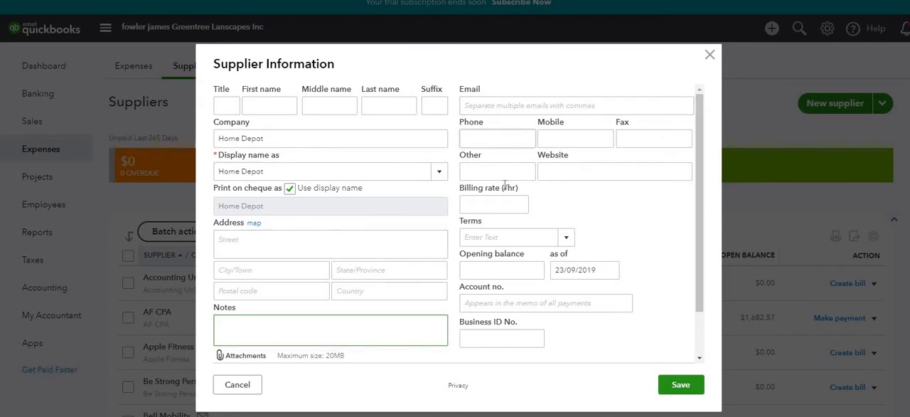
{"action": "left_click", "coordinate": [567, 239]}
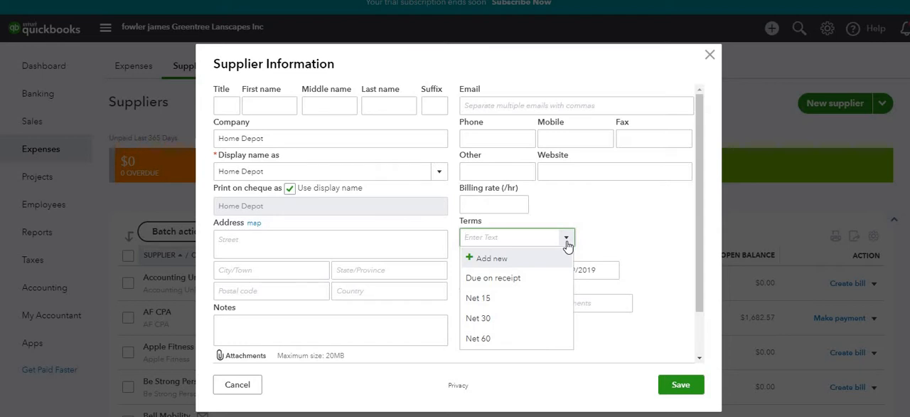
{"action": "left_click", "coordinate": [511, 319]}
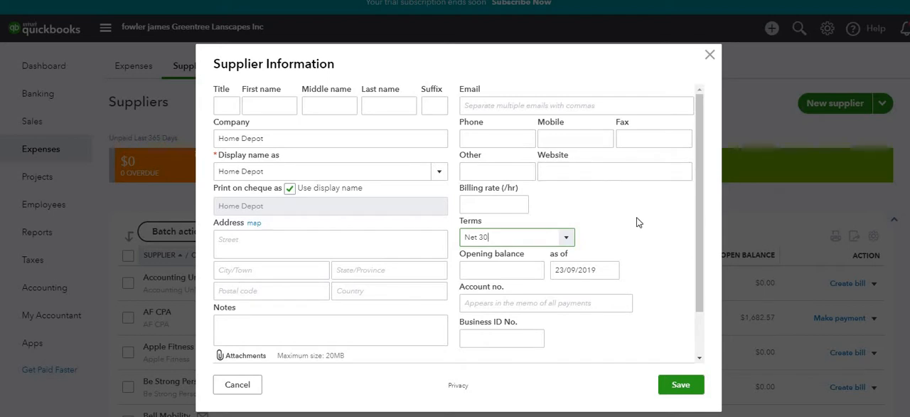
{"action": "left_click", "coordinate": [677, 385]}
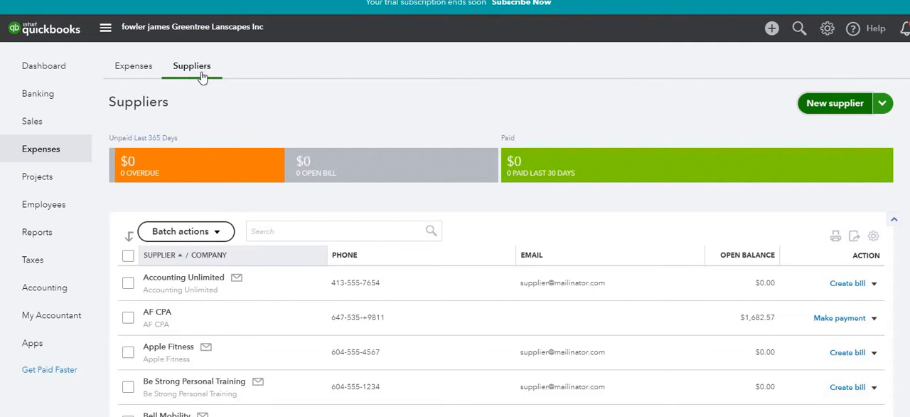
Step: Search the supplier list for "home" and open the Home Depot record for editing
{"action": "left_click", "coordinate": [308, 231]}
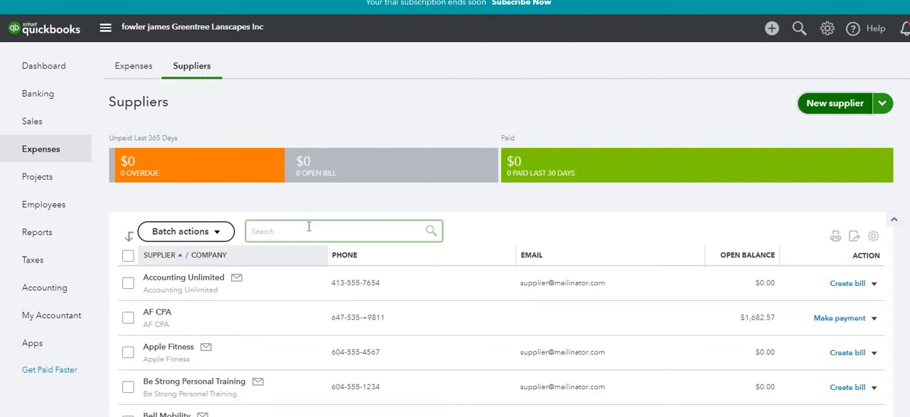
{"action": "type", "text": "home"}
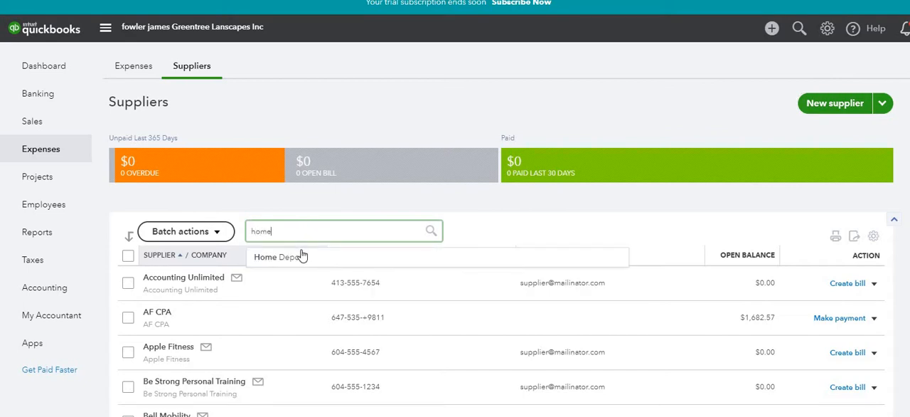
{"action": "left_click", "coordinate": [301, 256]}
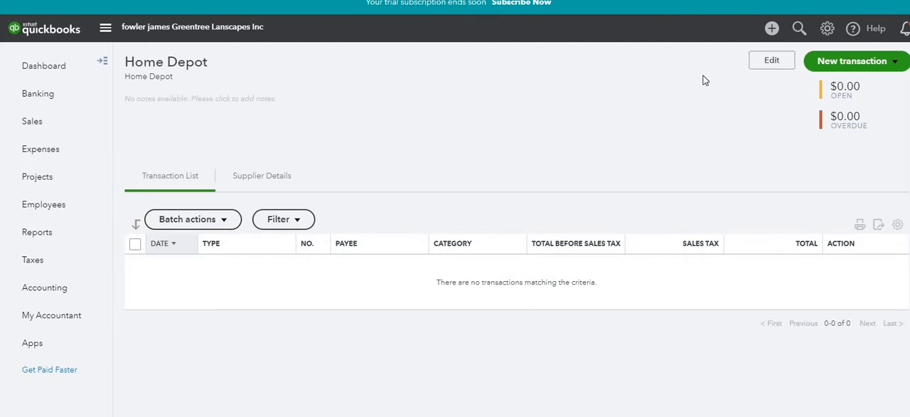
{"action": "left_click", "coordinate": [767, 64]}
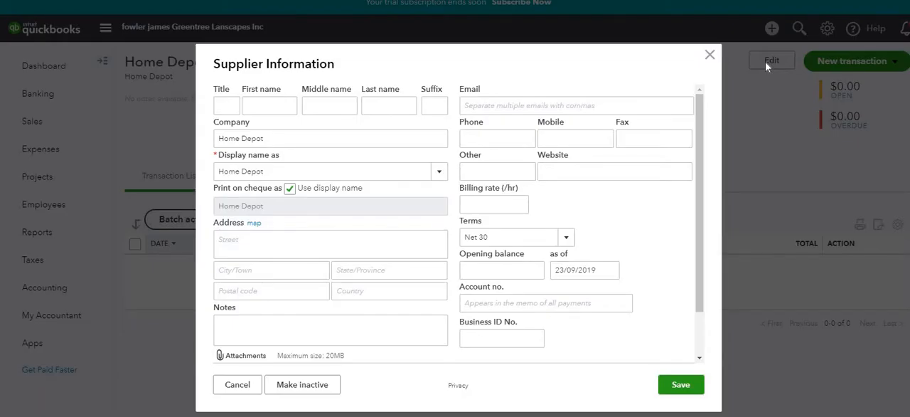
{"action": "left_click", "coordinate": [405, 139]}
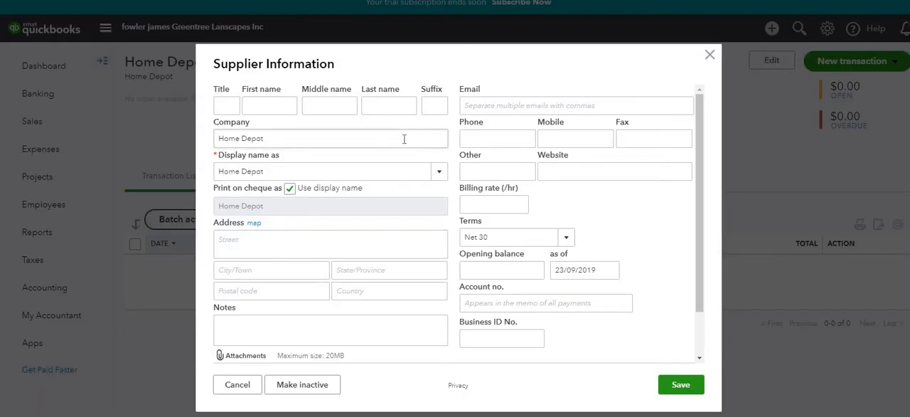
Step: Fill in the supplier's street address, city and province
{"action": "left_click", "coordinate": [356, 233]}
{"action": "left_click", "coordinate": [356, 233]}
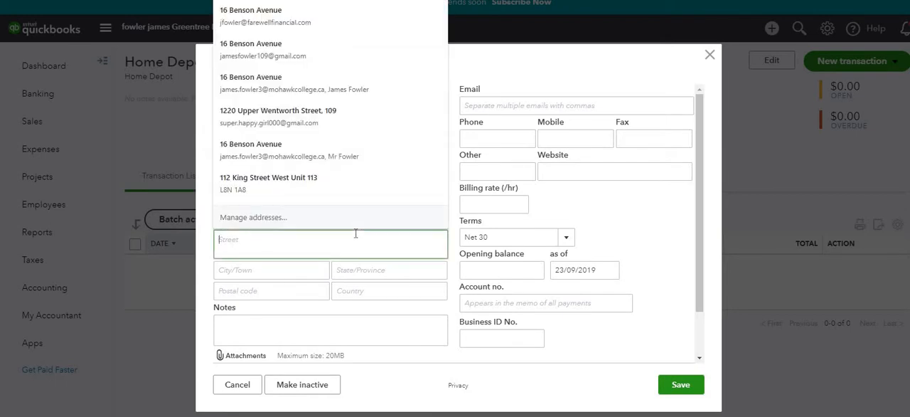
{"action": "type", "text": "123 Main St"}
{"action": "key", "text": "Tab"}
{"action": "type", "text": "Hamilton"}
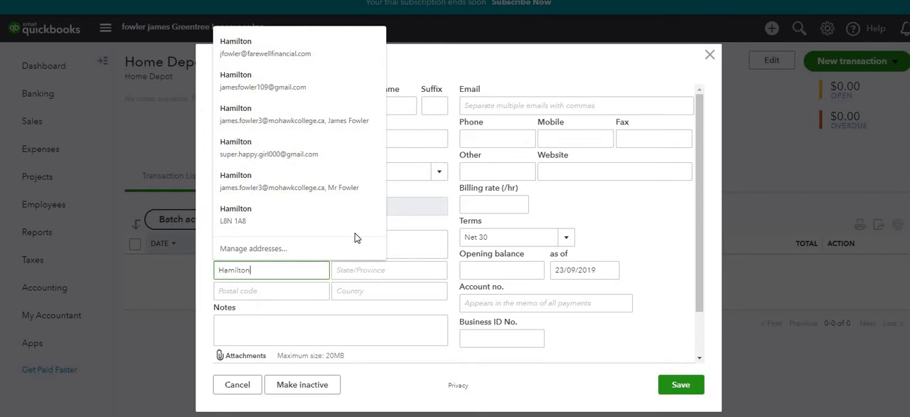
{"action": "key", "text": "Tab"}
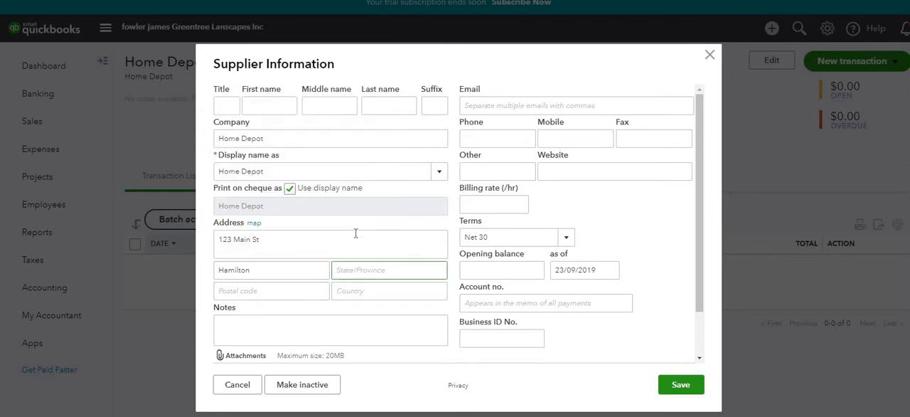
{"action": "type", "text": "ON"}
{"action": "key", "text": "Tab"}
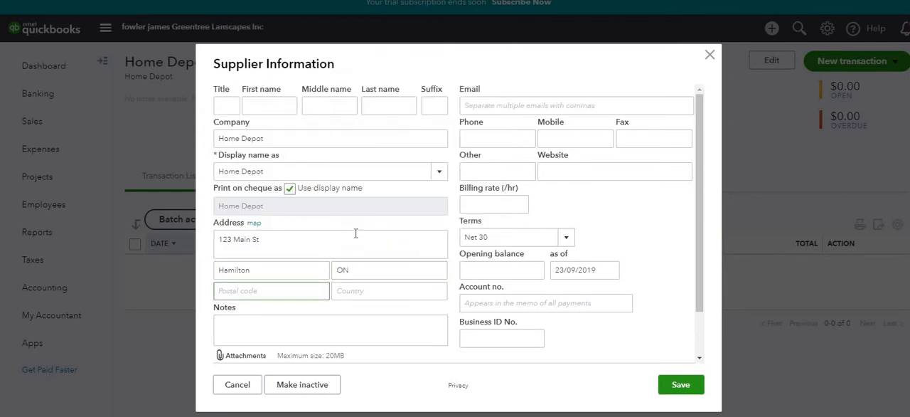
Step: Enter the postal code in the supplier's address
{"action": "type", "text": "L8N 1A8"}
{"action": "key", "text": "BackSpace"}
{"action": "key", "text": "BackSpace"}
{"action": "key", "text": "BackSpace"}
{"action": "key", "text": "BackSpace"}
{"action": "key", "text": "BackSpace"}
{"action": "type", "text": "H 3M9"}
{"action": "left_click", "coordinate": [375, 326]}
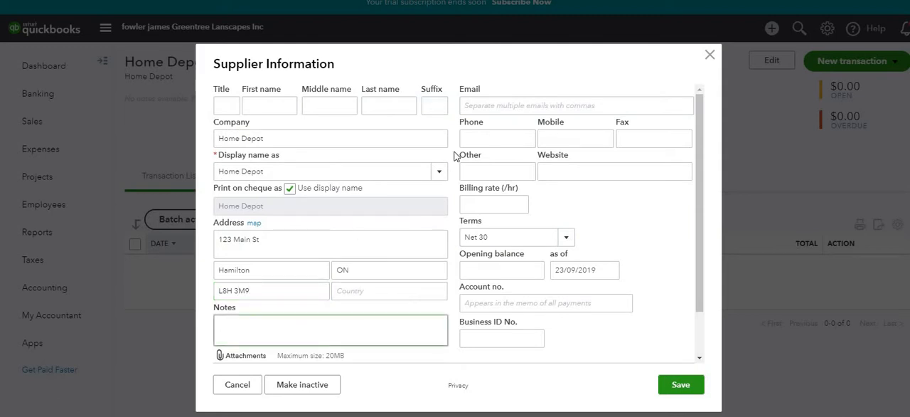
Step: Enter the supplier's phone number and save the updated supplier information
{"action": "left_click", "coordinate": [475, 134]}
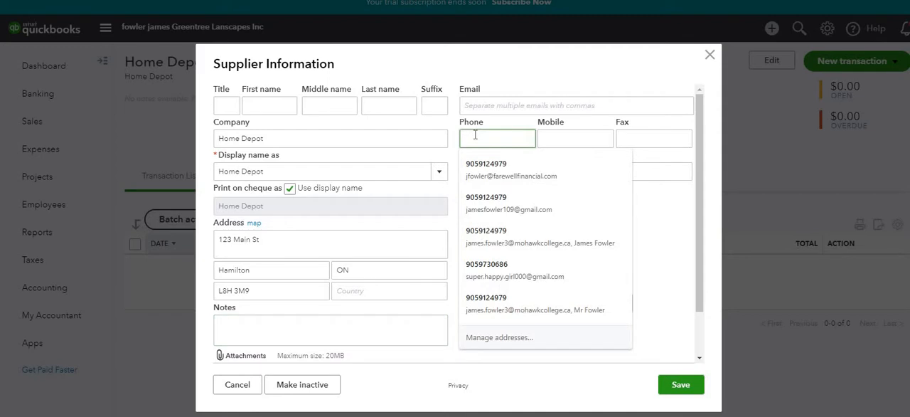
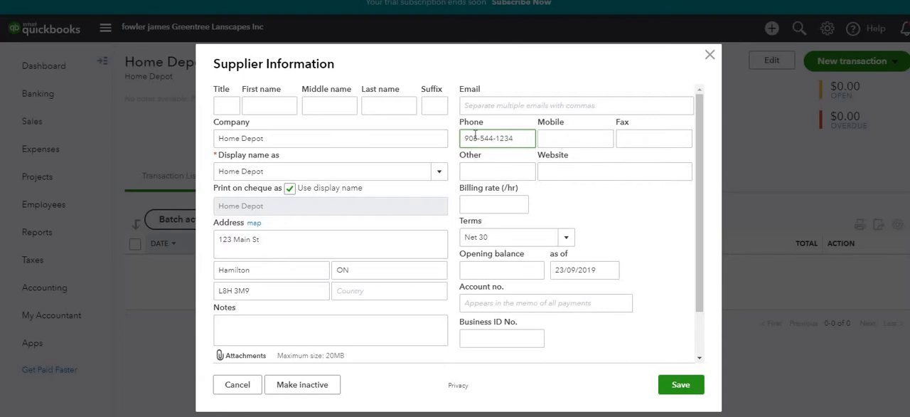
{"action": "key", "text": "Tab"}
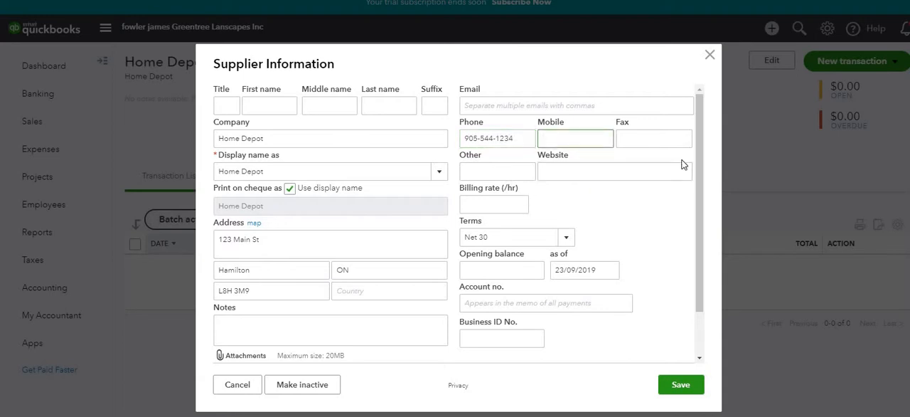
{"action": "left_click", "coordinate": [679, 384]}
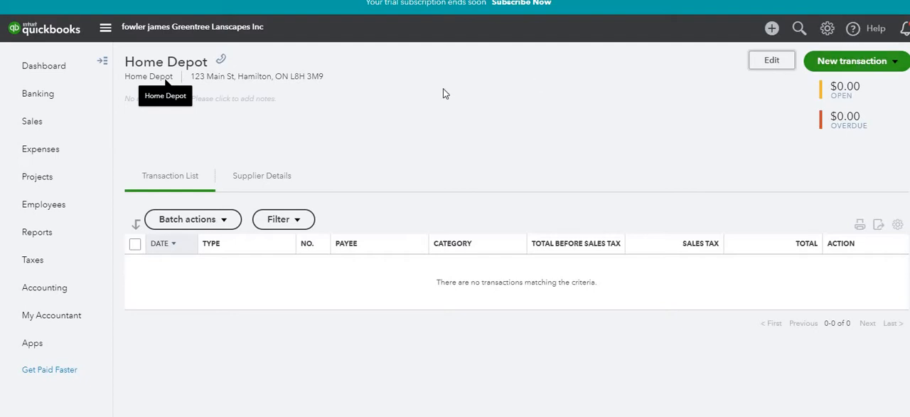
Step: Return to the supplier list from the dashboard, search for "home" and reopen the Home Depot record
{"action": "left_click", "coordinate": [43, 66]}
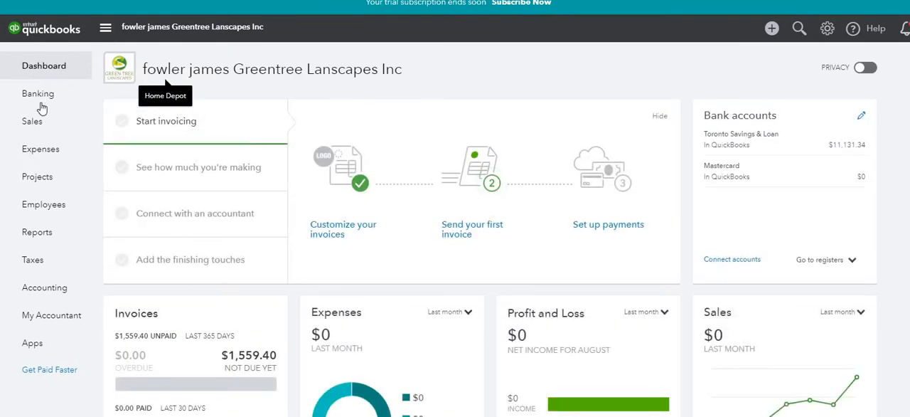
{"action": "mouse_move", "coordinate": [39, 147]}
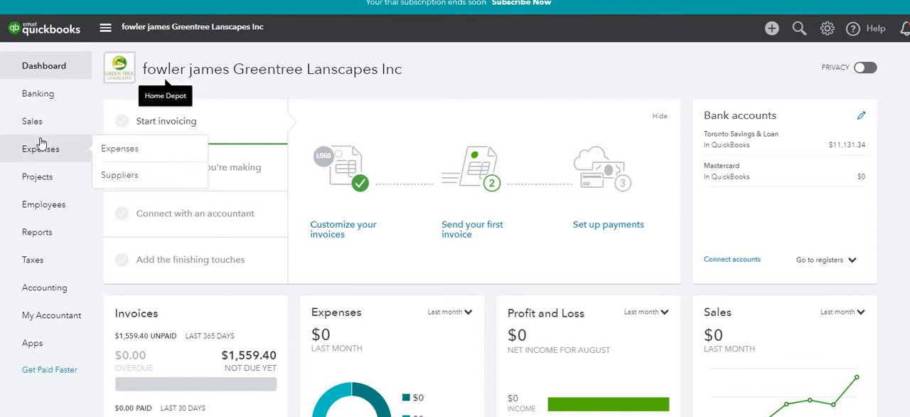
{"action": "left_click", "coordinate": [111, 178]}
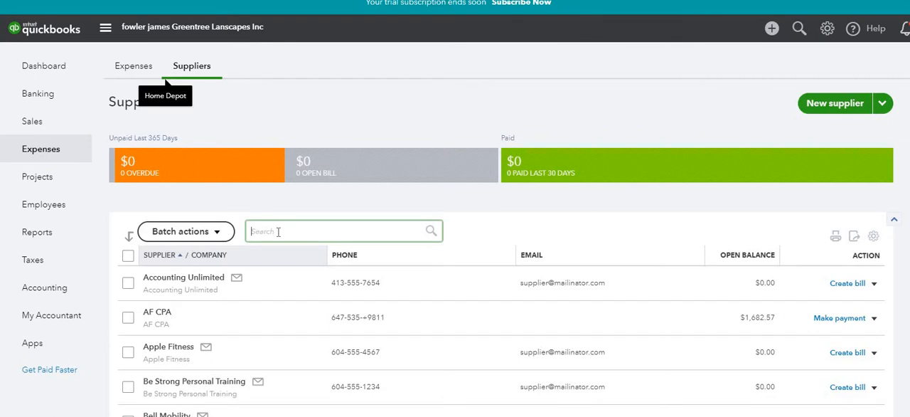
{"action": "type", "text": "h"}
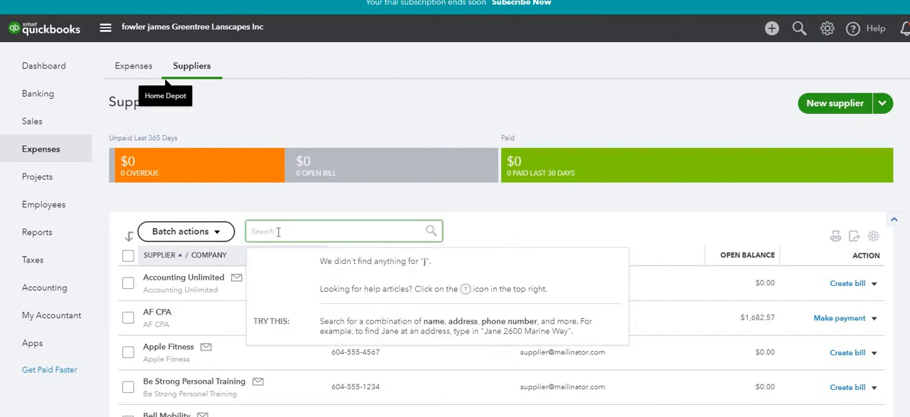
{"action": "type", "text": "ome"}
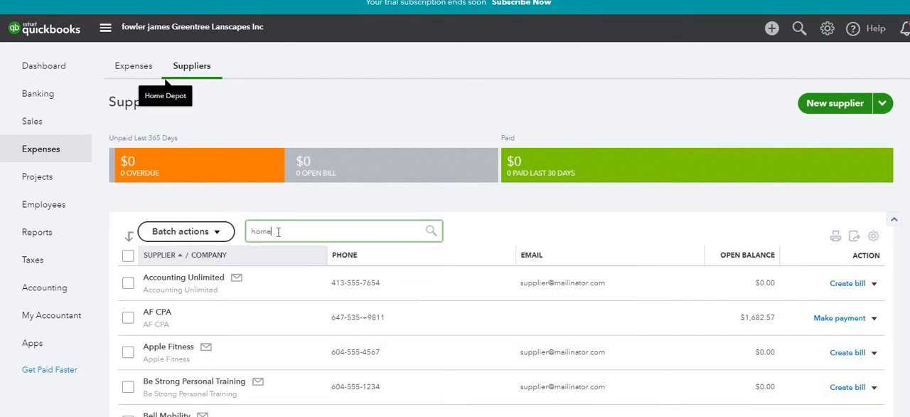
{"action": "left_click", "coordinate": [284, 257]}
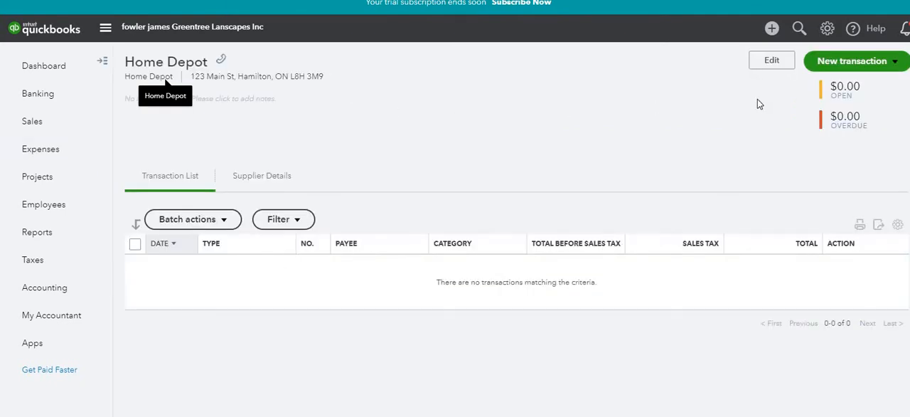
Step: Start a new bill from the Home Depot supplier record
{"action": "left_click", "coordinate": [877, 68]}
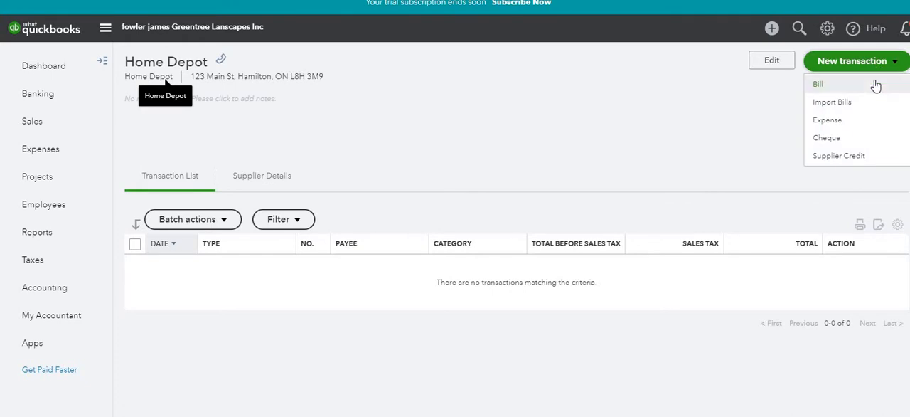
{"action": "left_click", "coordinate": [877, 84]}
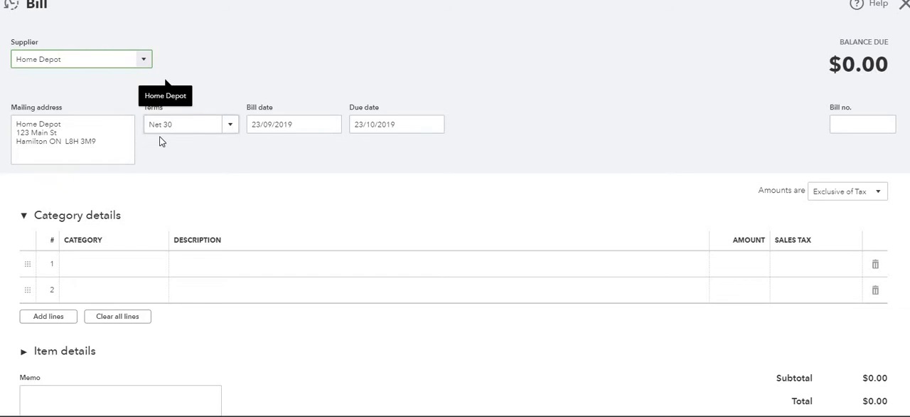
Step: Review the available payment terms on the bill and pick 23/09/2019 as the bill date
{"action": "left_click", "coordinate": [226, 125]}
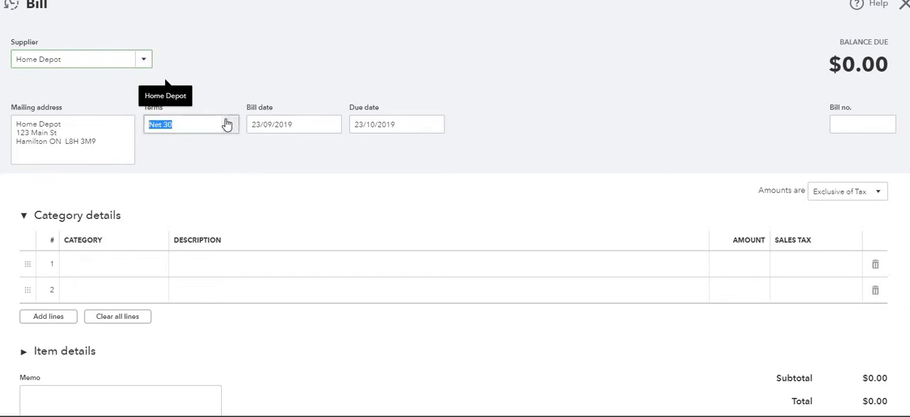
{"action": "left_click", "coordinate": [226, 125]}
{"action": "left_click", "coordinate": [226, 125]}
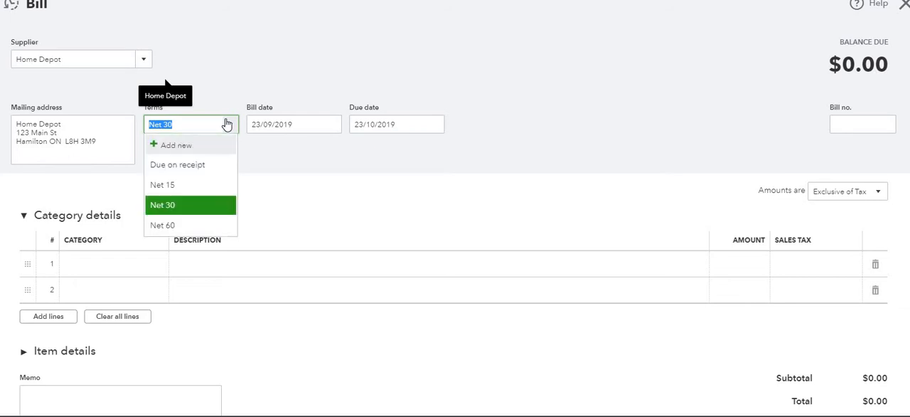
{"action": "left_click", "coordinate": [226, 125]}
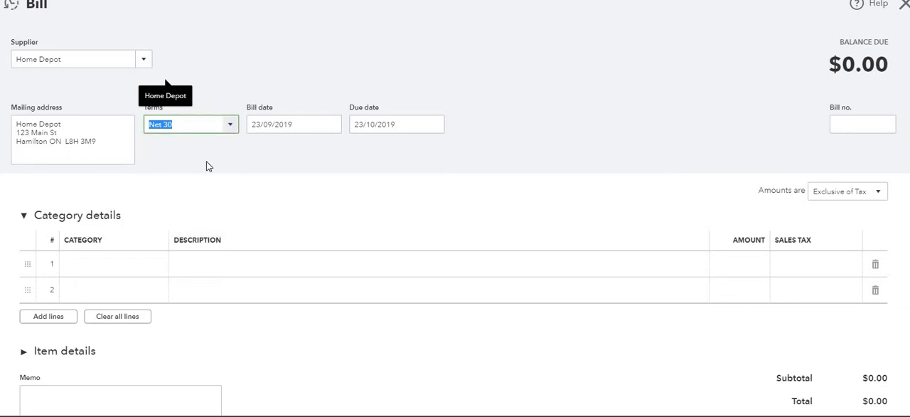
{"action": "left_click", "coordinate": [333, 126]}
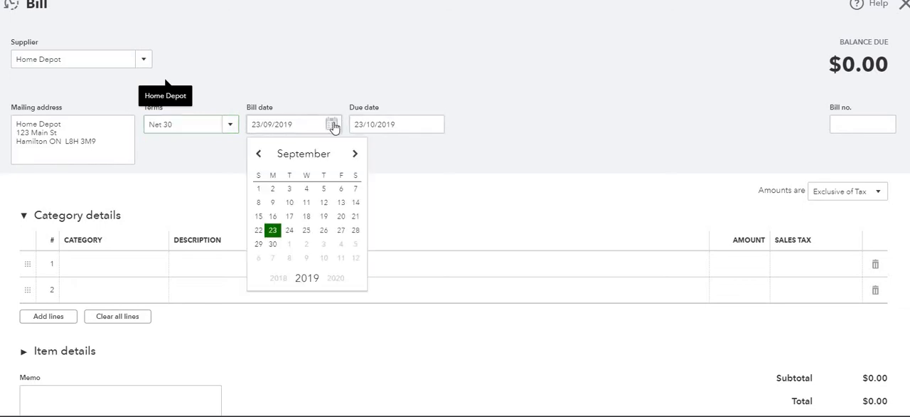
{"action": "left_click", "coordinate": [272, 231]}
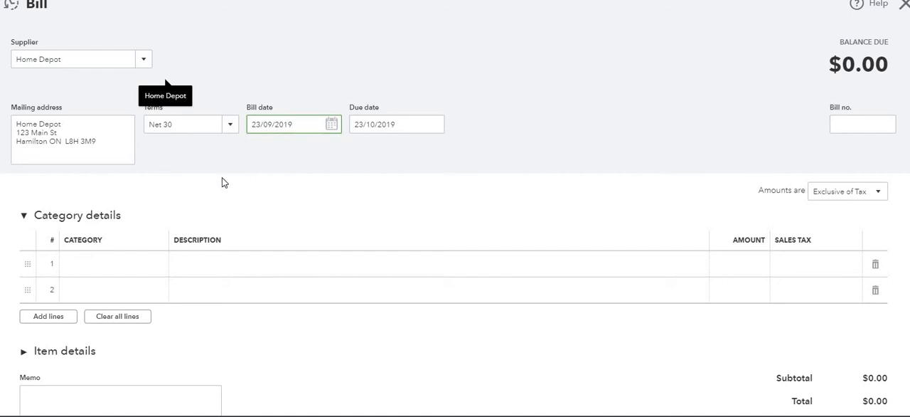
Step: Assign the Supplies expense category to the first line of the bill
{"action": "left_click", "coordinate": [106, 263]}
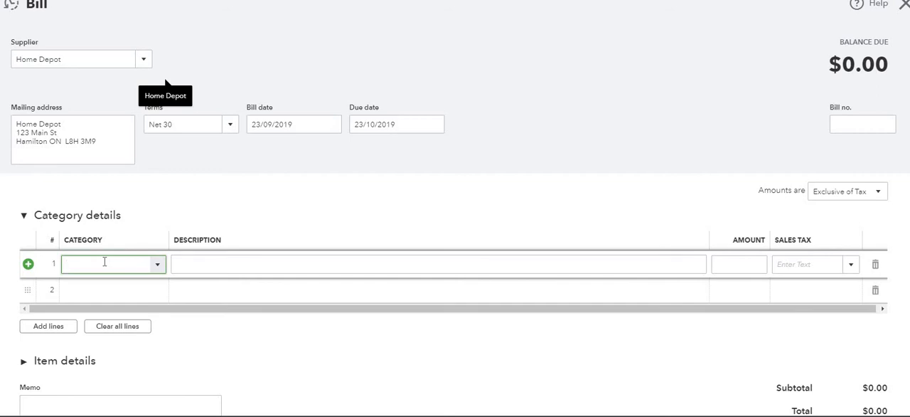
{"action": "type", "text": "Supplies"}
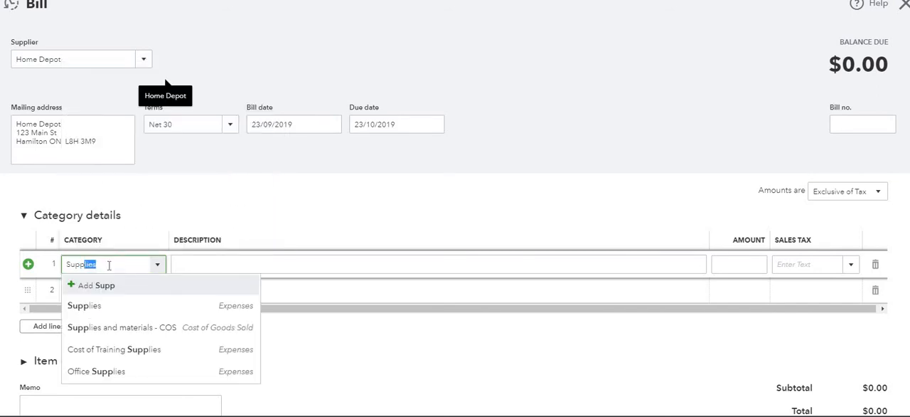
{"action": "left_click", "coordinate": [121, 307]}
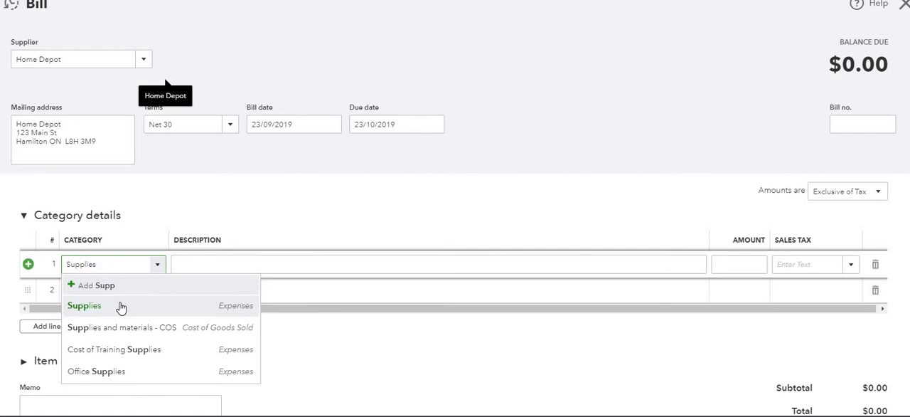
{"action": "key", "text": "Tab"}
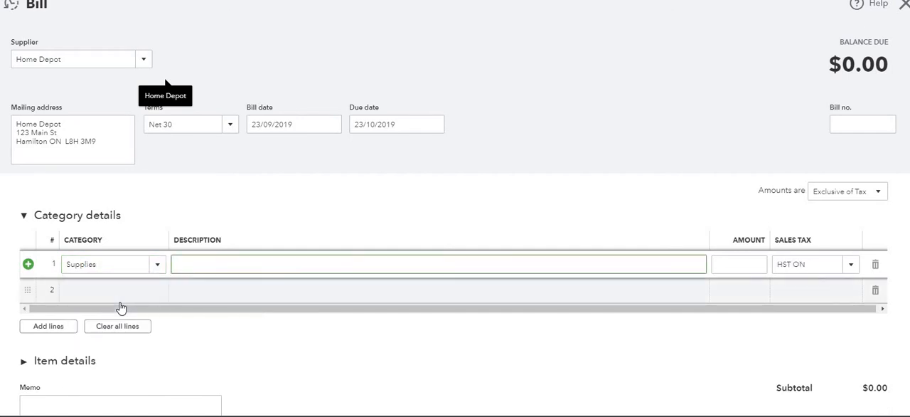
Step: Describe the first bill line as "Supplies for Office" and enter an amount of 98.78
{"action": "type", "text": "Supplies for Office"}
{"action": "key", "text": "Tab"}
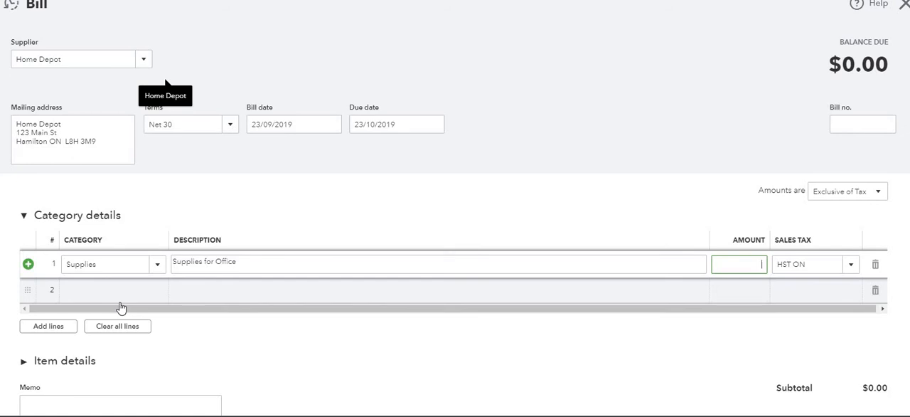
{"action": "type", "text": "8.78"}
{"action": "key", "text": "Tab"}
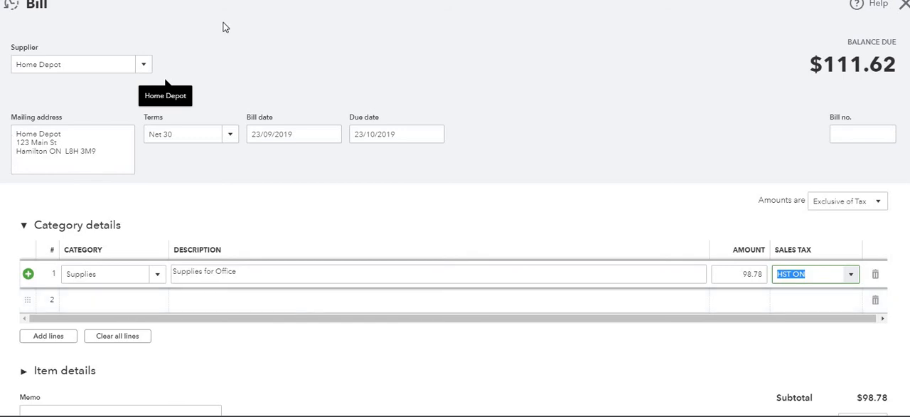
Step: Set the bill date to 15/03/2018
{"action": "left_click", "coordinate": [331, 135]}
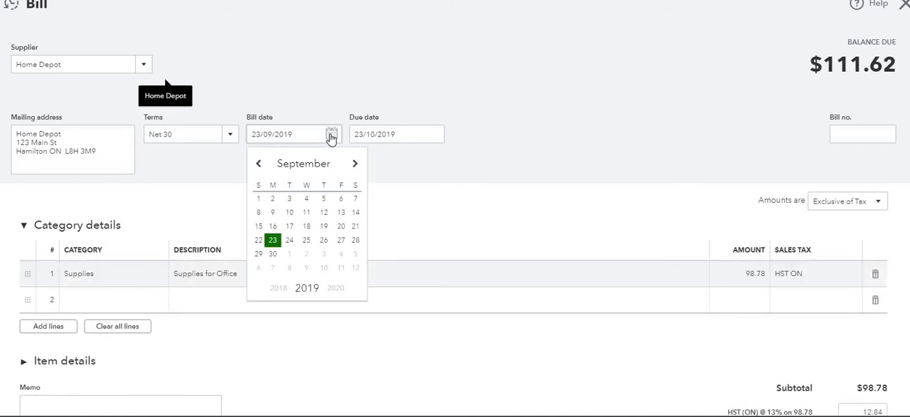
{"action": "left_click", "coordinate": [276, 288]}
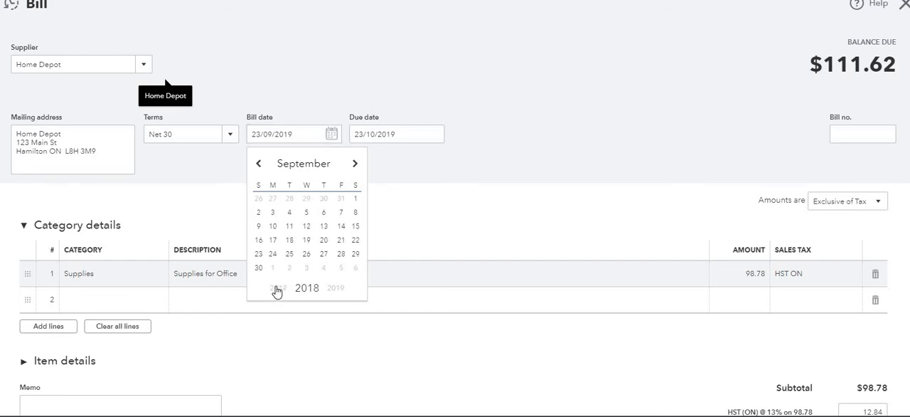
{"action": "left_click", "coordinate": [259, 164]}
{"action": "left_click", "coordinate": [260, 165]}
{"action": "left_click", "coordinate": [259, 165]}
{"action": "left_click", "coordinate": [259, 165]}
{"action": "left_click", "coordinate": [260, 165]}
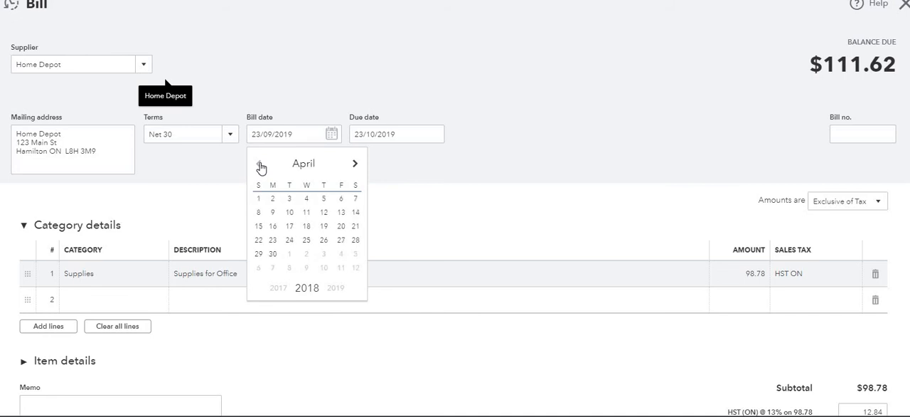
{"action": "left_click", "coordinate": [260, 165]}
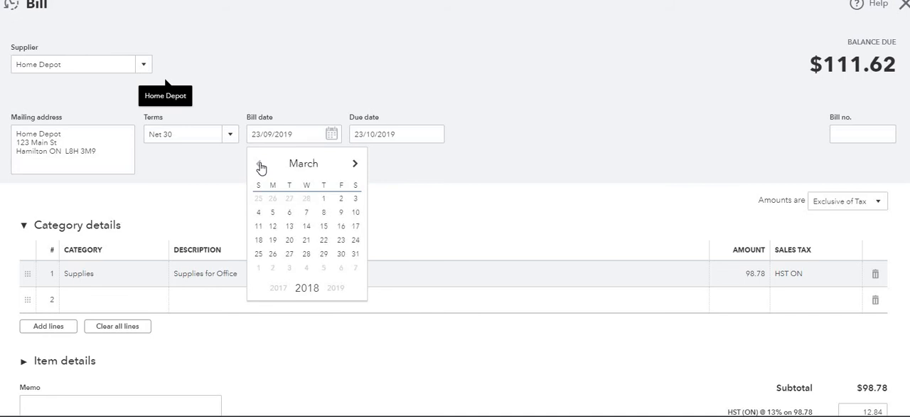
{"action": "left_click", "coordinate": [323, 228]}
{"action": "key", "text": "Tab"}
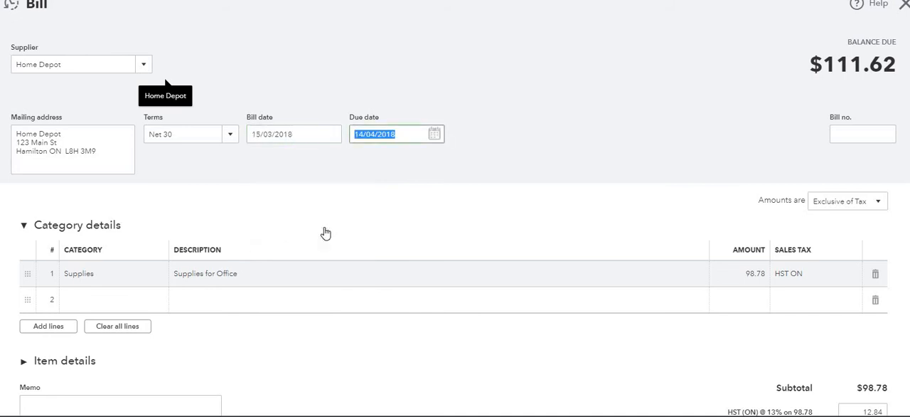